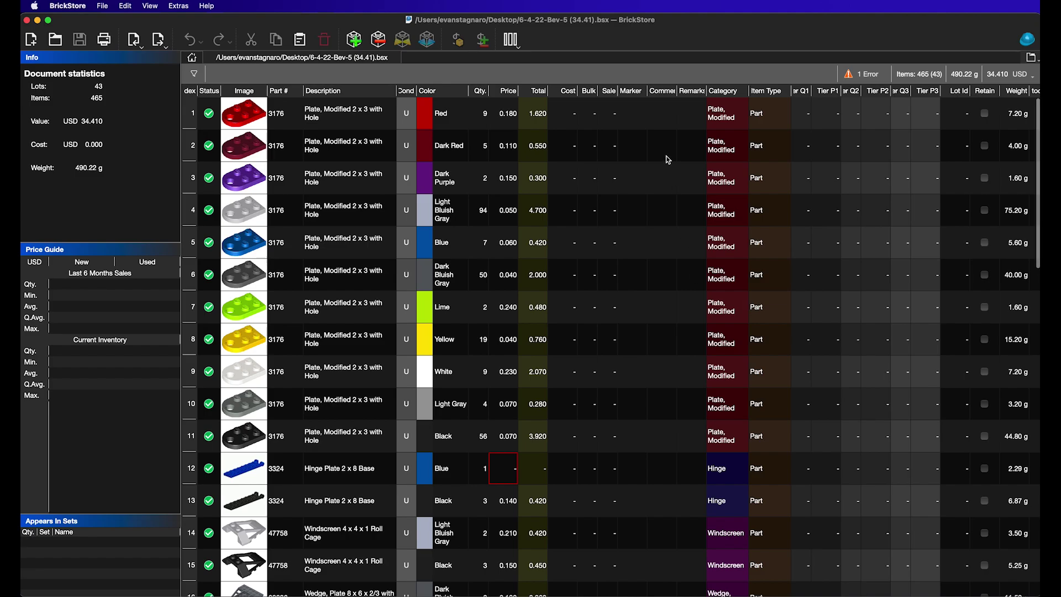
# - Review the parts list and note that the first lot, the red 3176 plate, has an empty remark
pyautogui.scroll(-10, 668, 160)
pyautogui.scroll(8, 668, 159)
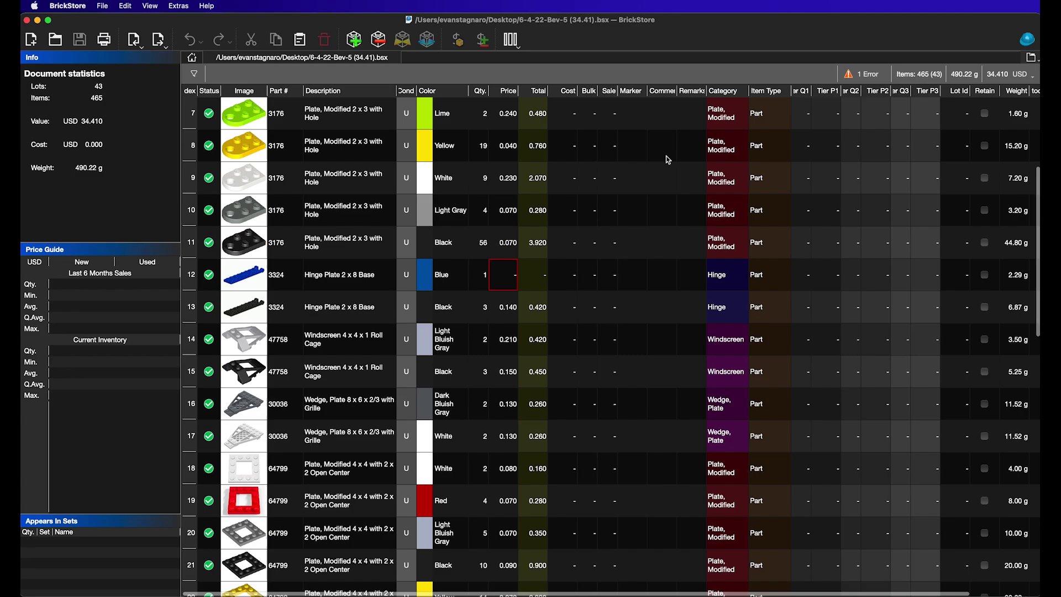
pyautogui.scroll(3, 668, 160)
pyautogui.scroll(-5, 669, 159)
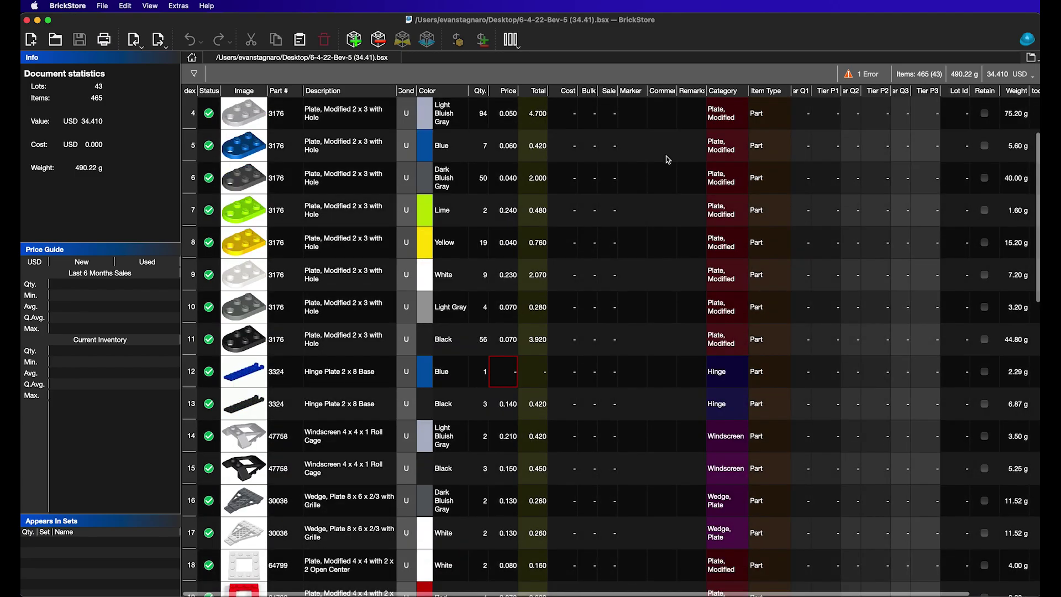
pyautogui.scroll(5, 669, 160)
pyautogui.click(360, 126)
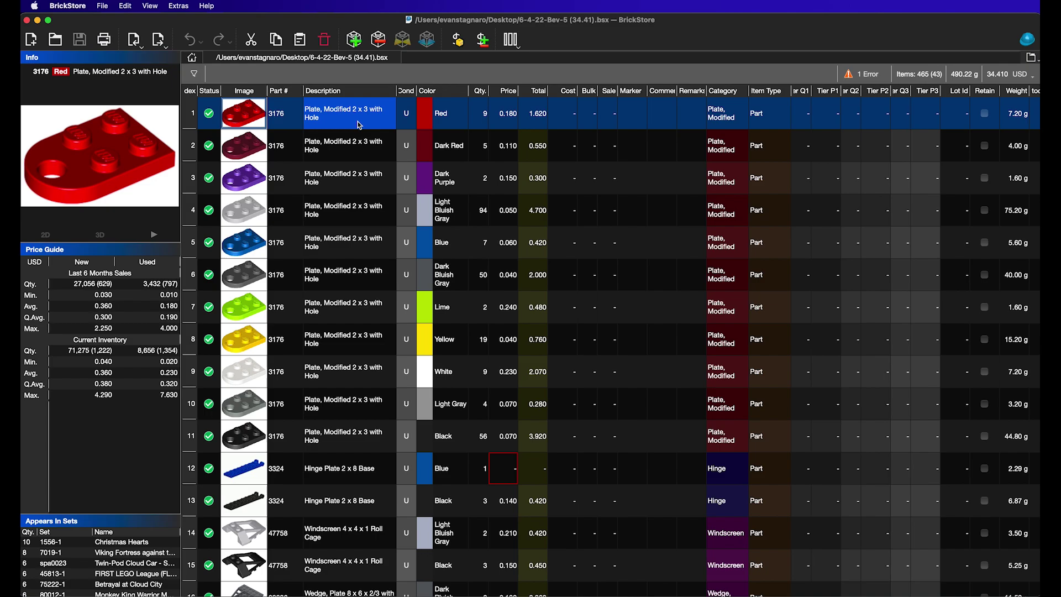
pyautogui.click(701, 118)
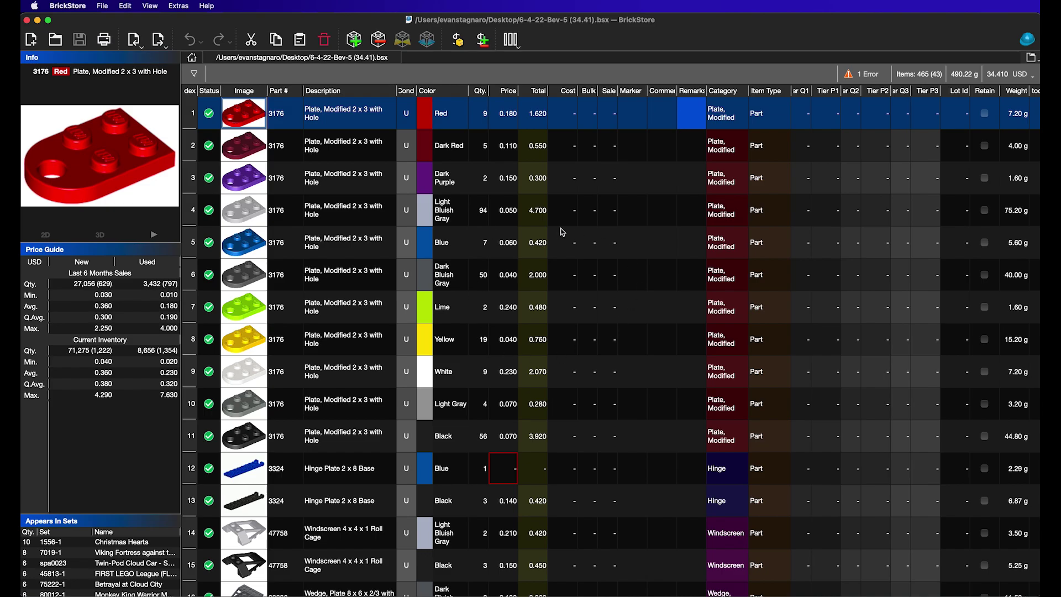
# - Import the BrickLink store inventory as Store 6/8/22, then return to the 6-4-22-Bev-5 parts list
pyautogui.click(104, 8)
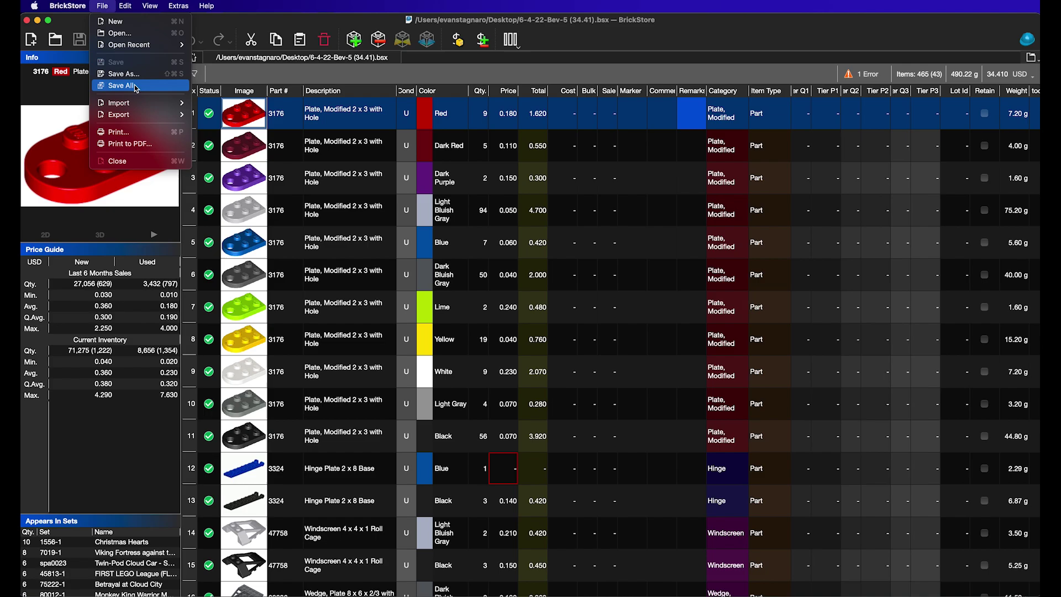
pyautogui.moveTo(138, 102)
pyautogui.click(257, 138)
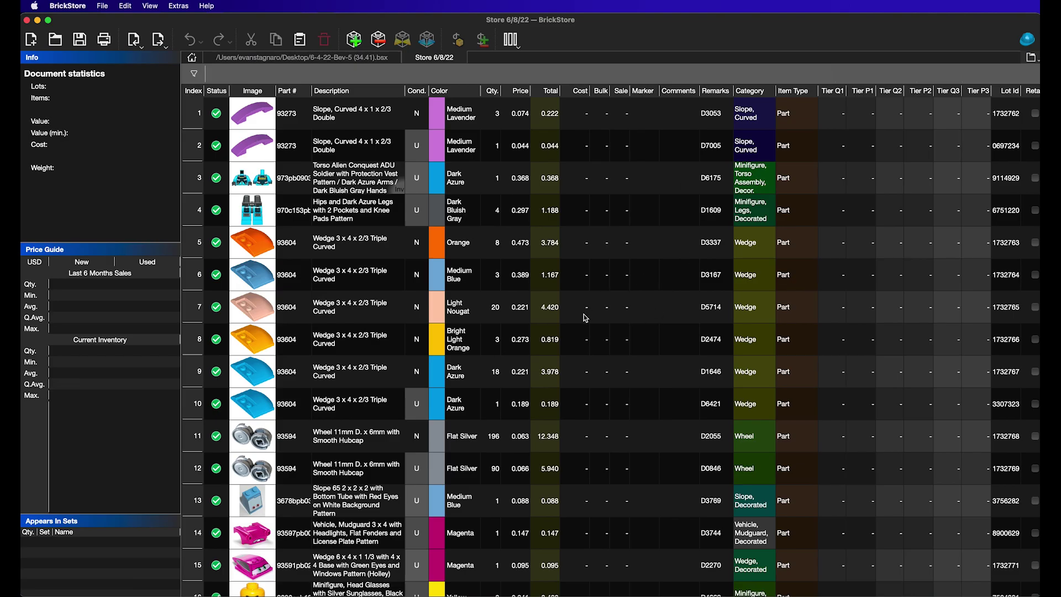
pyautogui.scroll(-5, 689, 214)
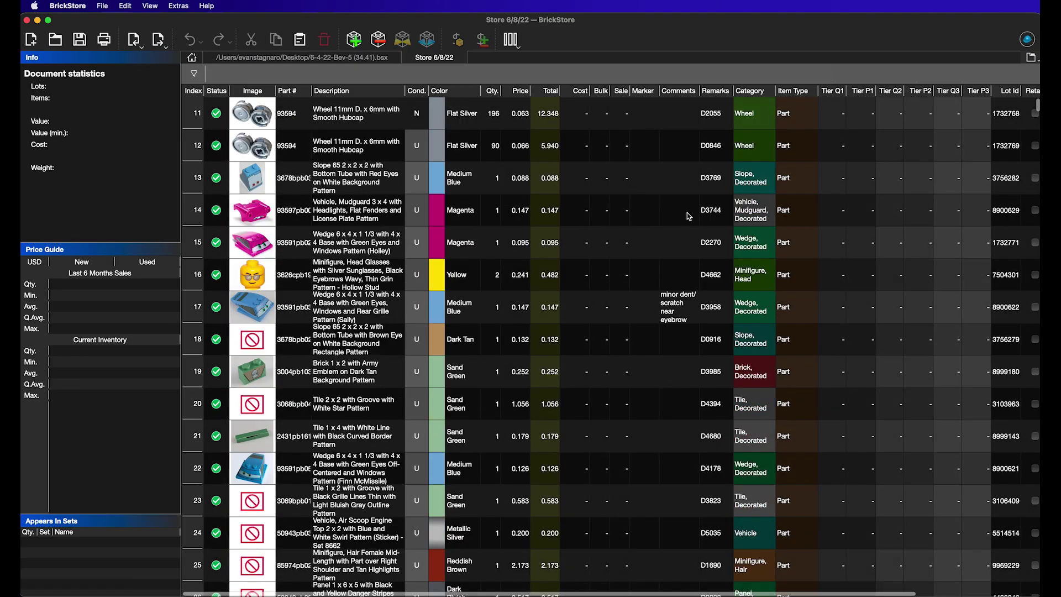
pyautogui.scroll(-10, 689, 216)
pyautogui.scroll(15, 689, 215)
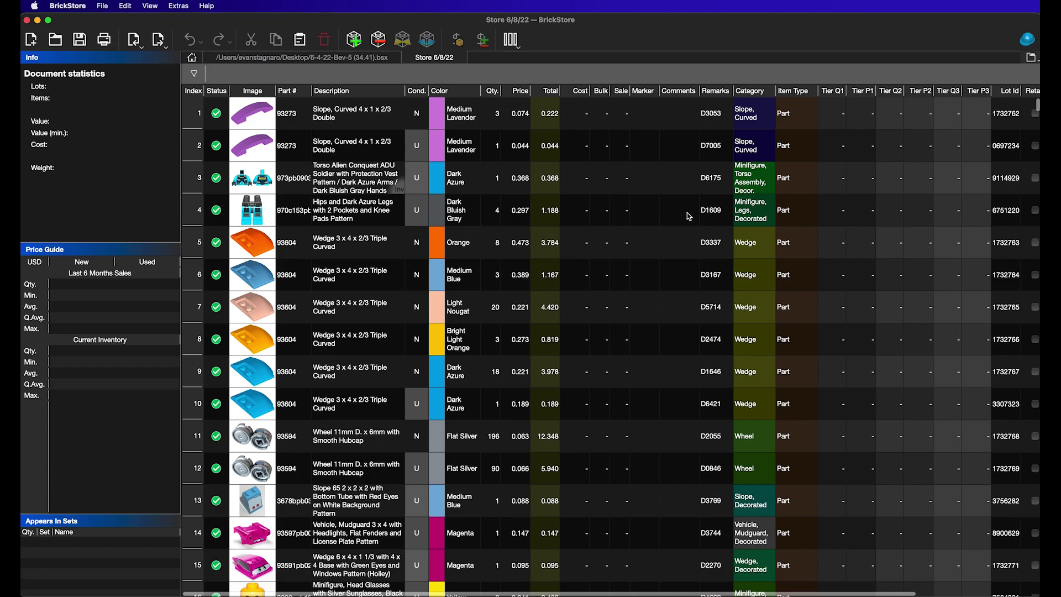
pyautogui.click(307, 60)
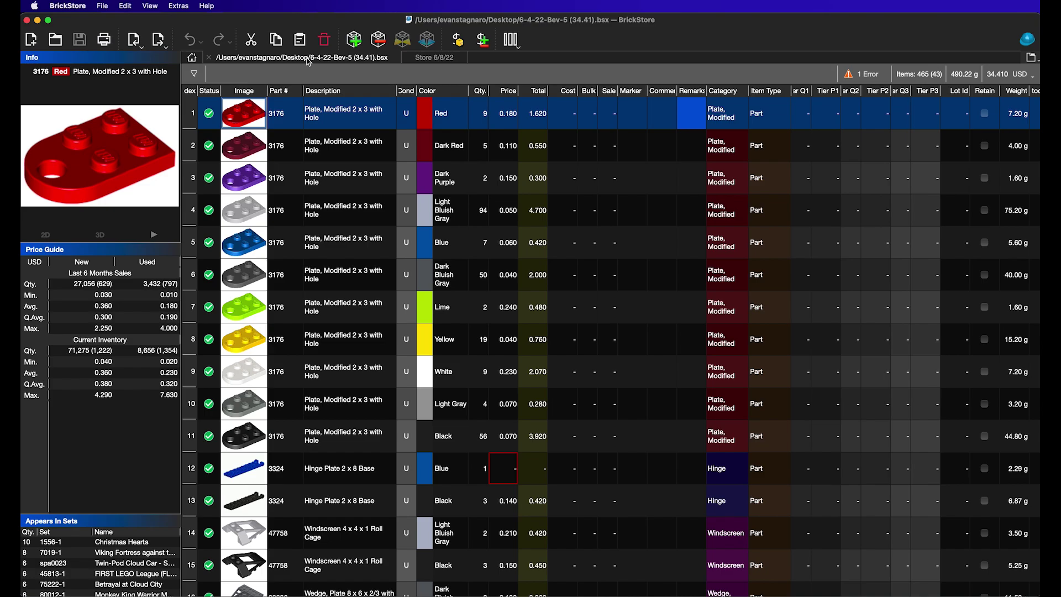
# - Open Copy Values from Document with Store 6/8/22 as source, centring the dialog
pyautogui.click(126, 6)
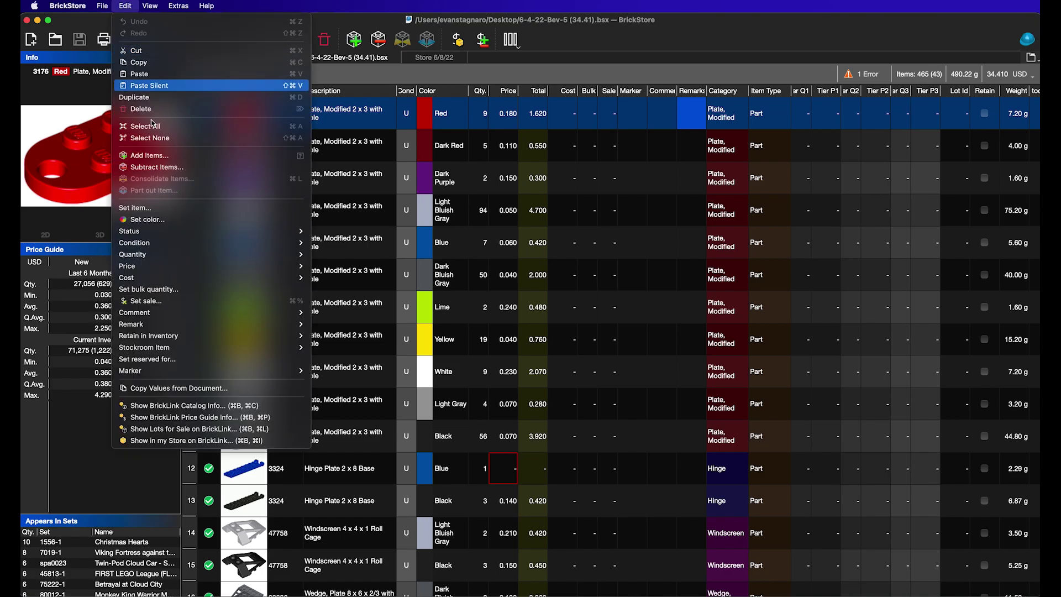
pyautogui.click(237, 393)
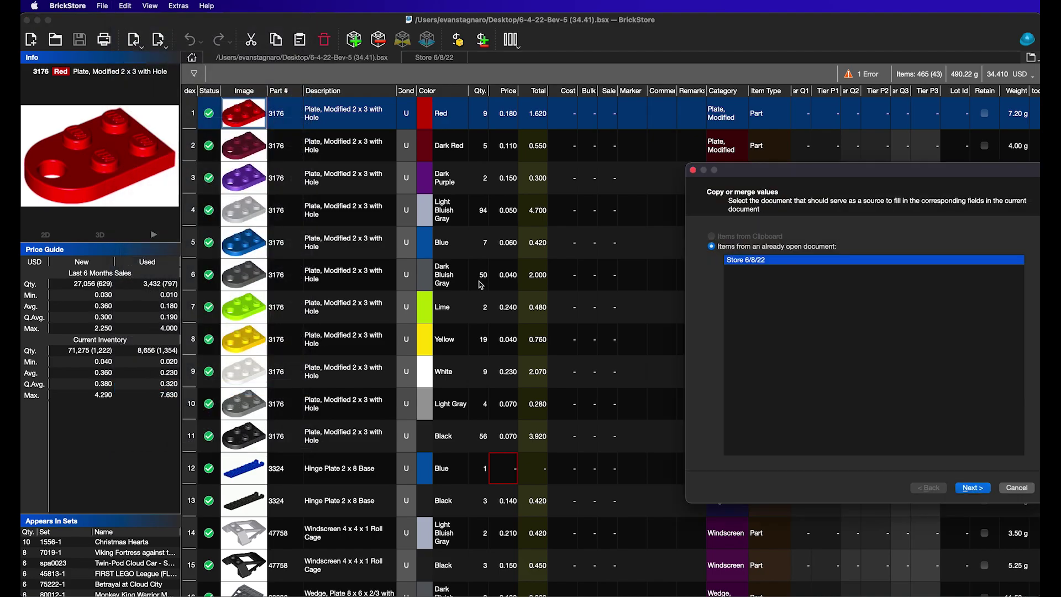
pyautogui.moveTo(738, 176); pyautogui.dragTo(390, 133)
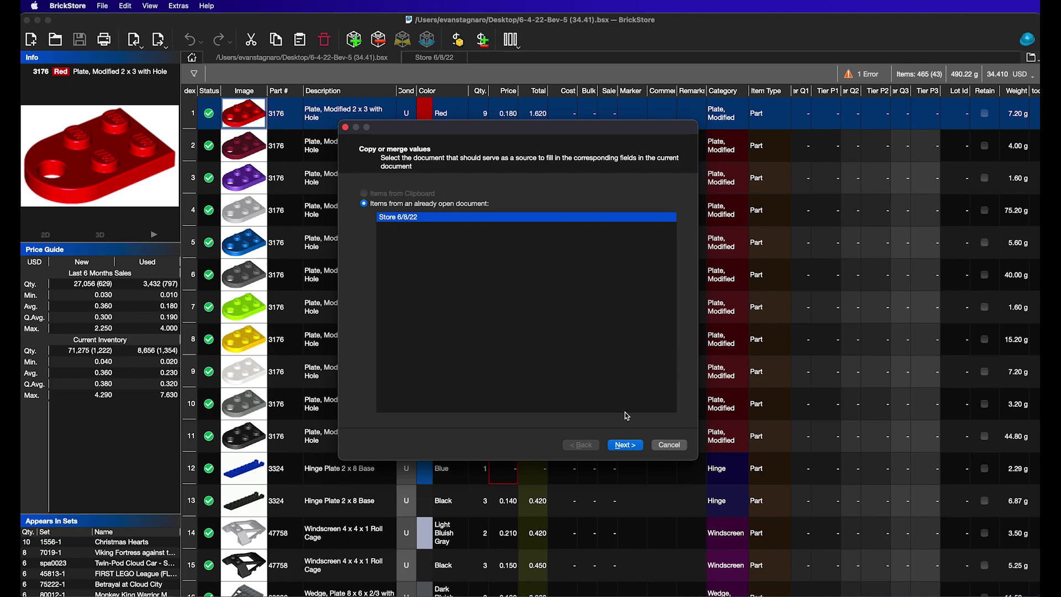
# - Copy only the Remark field from Store 6/8/22, setting all other fields to Ignore
pyautogui.click(633, 450)
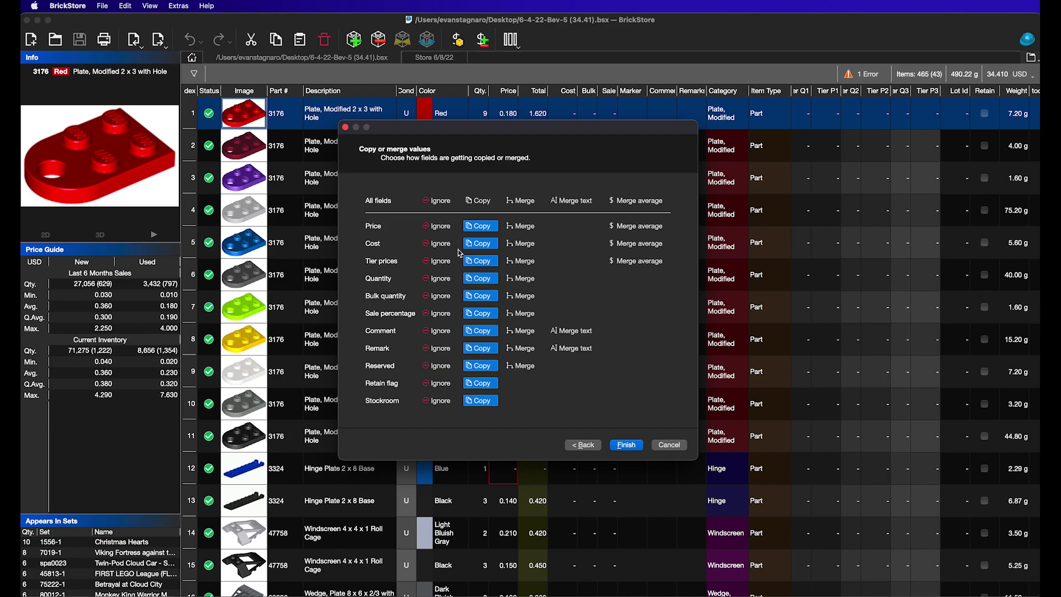
pyautogui.click(443, 203)
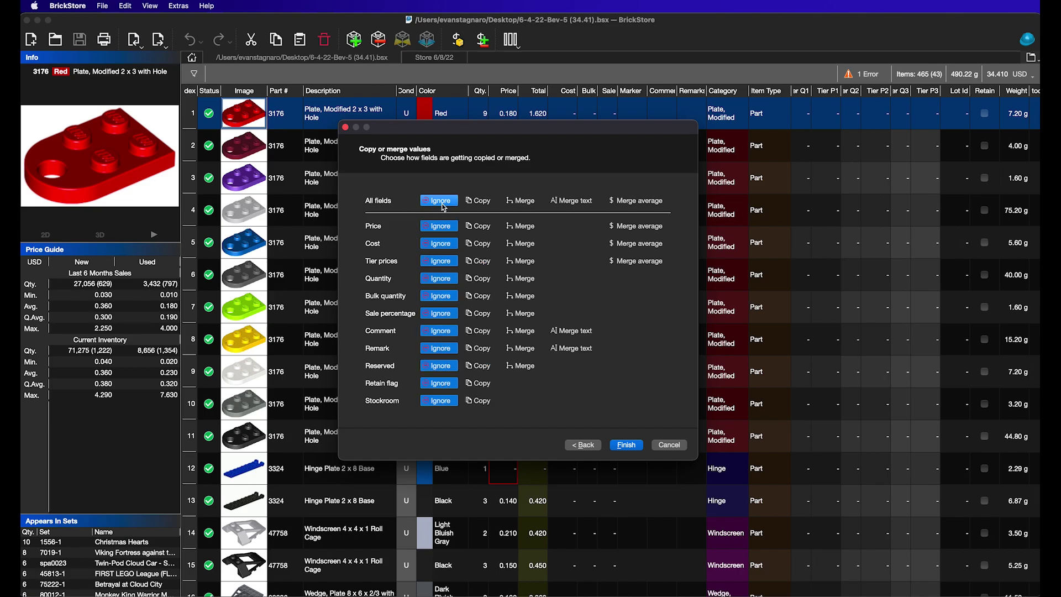
pyautogui.click(471, 349)
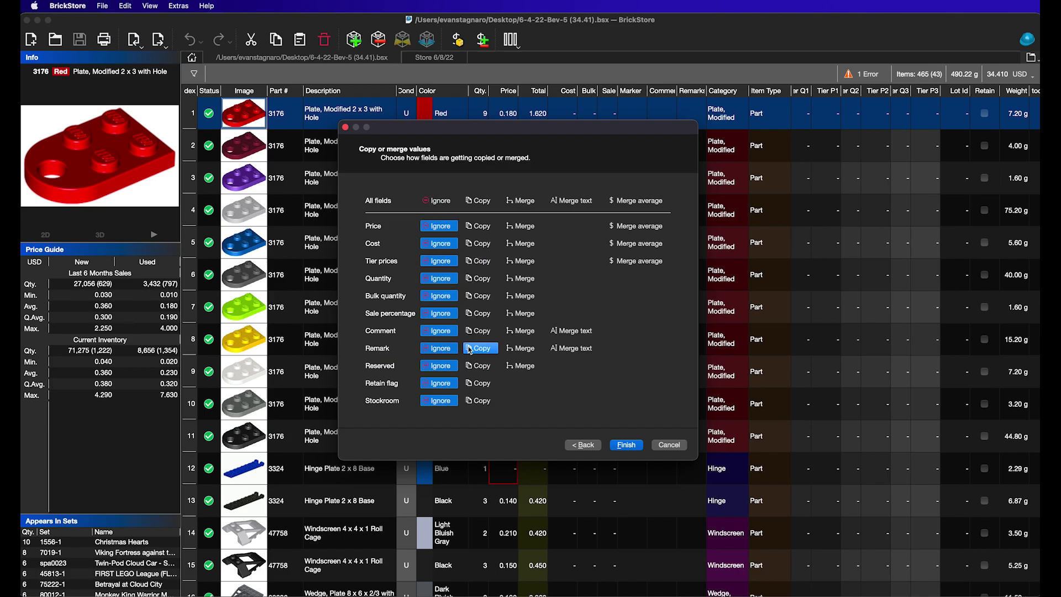
pyautogui.click(628, 445)
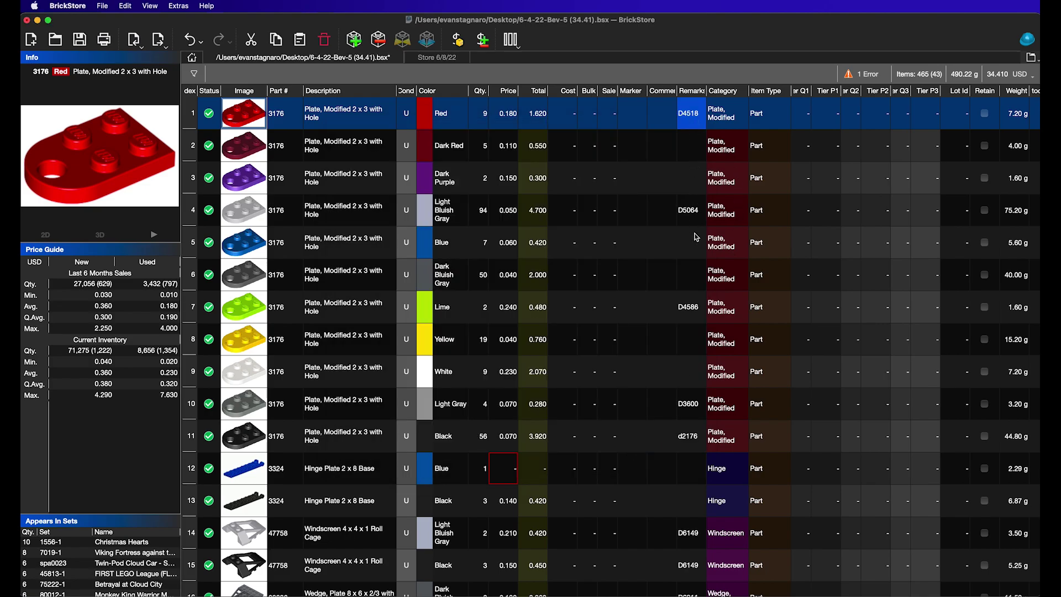
# - Sort the table on the Remarks column header, grouping the lots without a remark
pyautogui.scroll(-5, 688, 397)
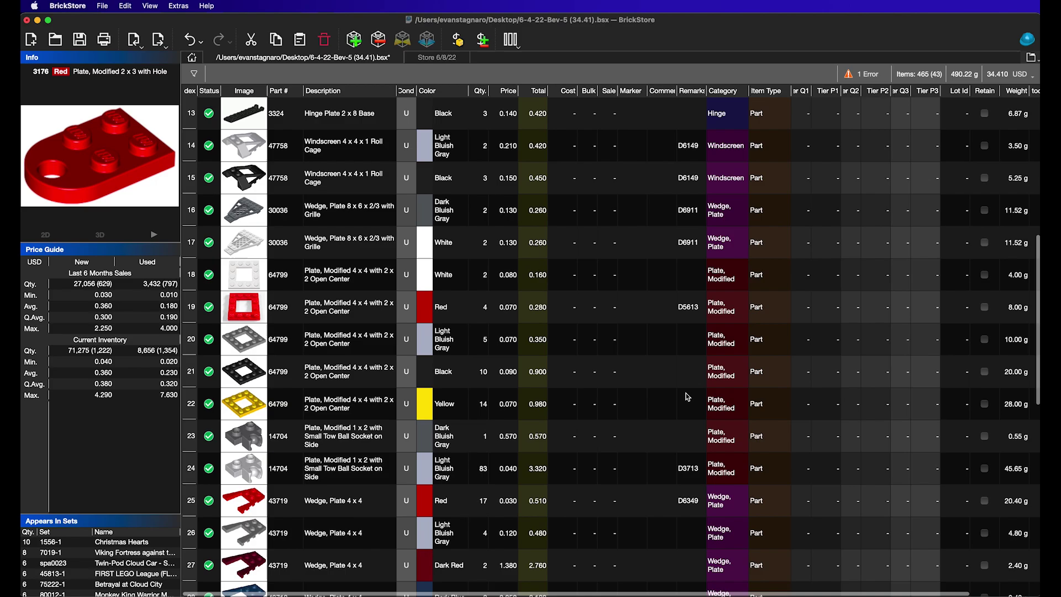
pyautogui.scroll(-1, 687, 395)
pyautogui.scroll(10, 684, 410)
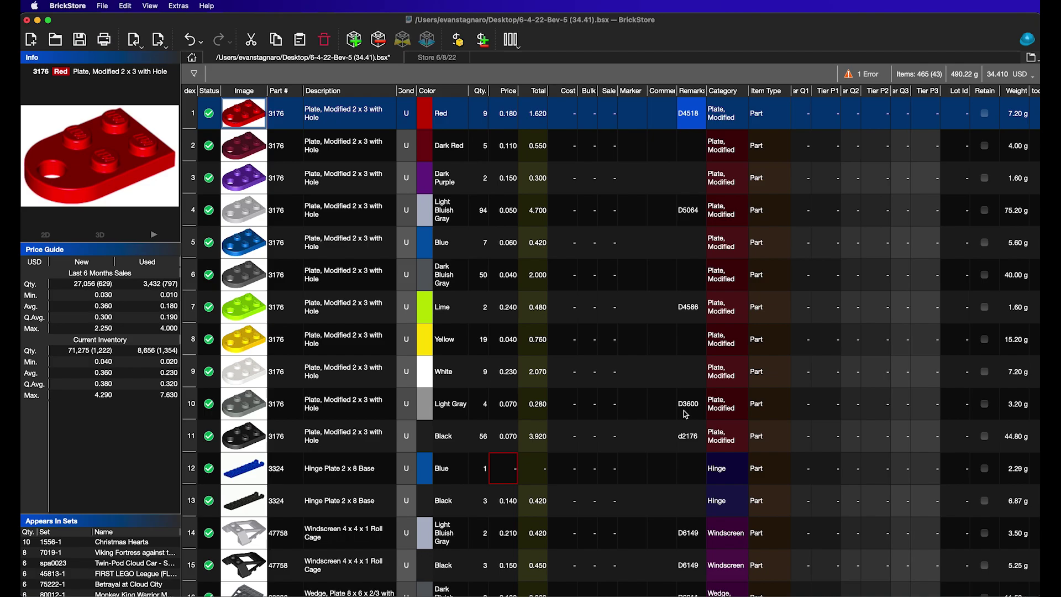
pyautogui.click(691, 91)
pyautogui.scroll(5, 679, 231)
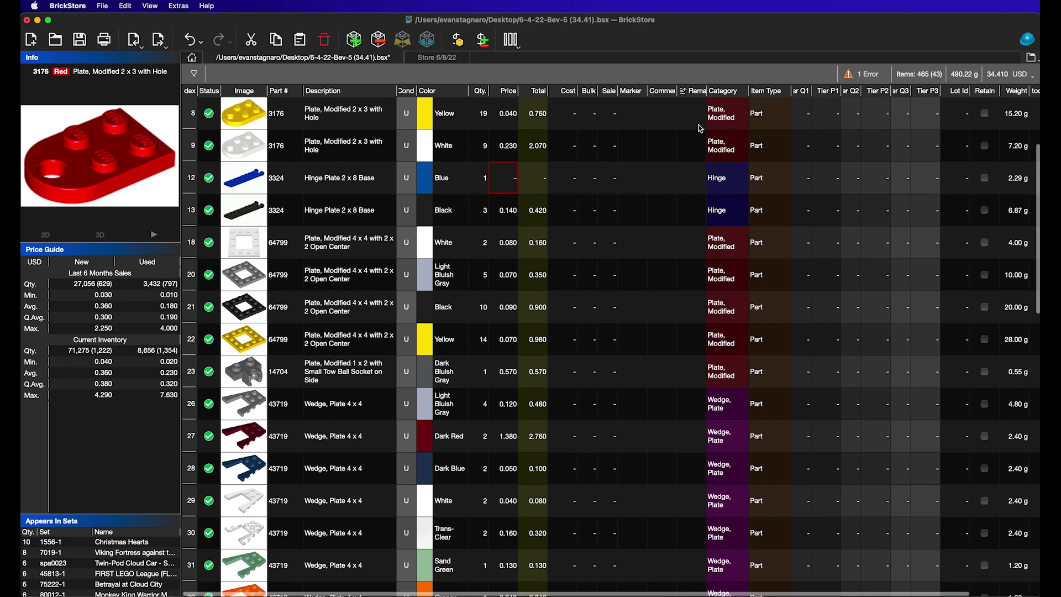
pyautogui.scroll(-10, 688, 193)
pyautogui.scroll(-5, 697, 169)
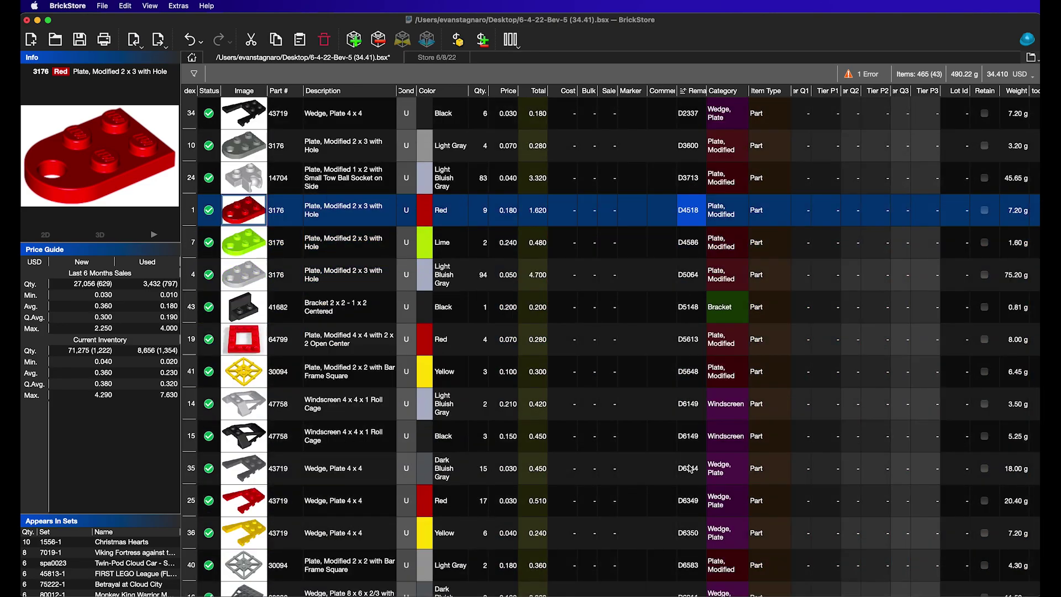
pyautogui.scroll(-3, 690, 468)
pyautogui.scroll(15, 691, 468)
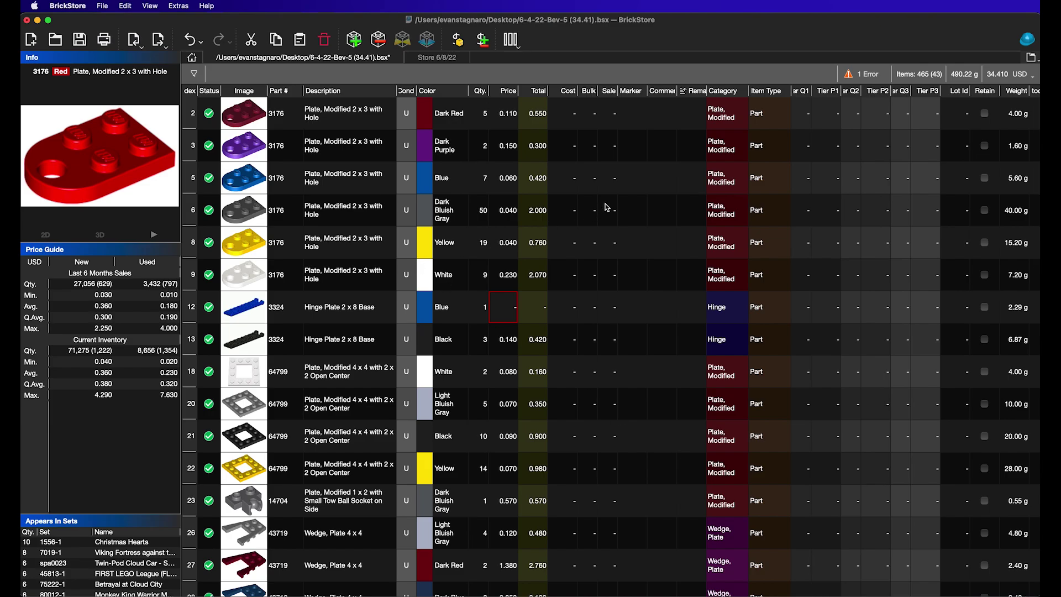
pyautogui.scroll(-10, 716, 350)
pyautogui.click(693, 437)
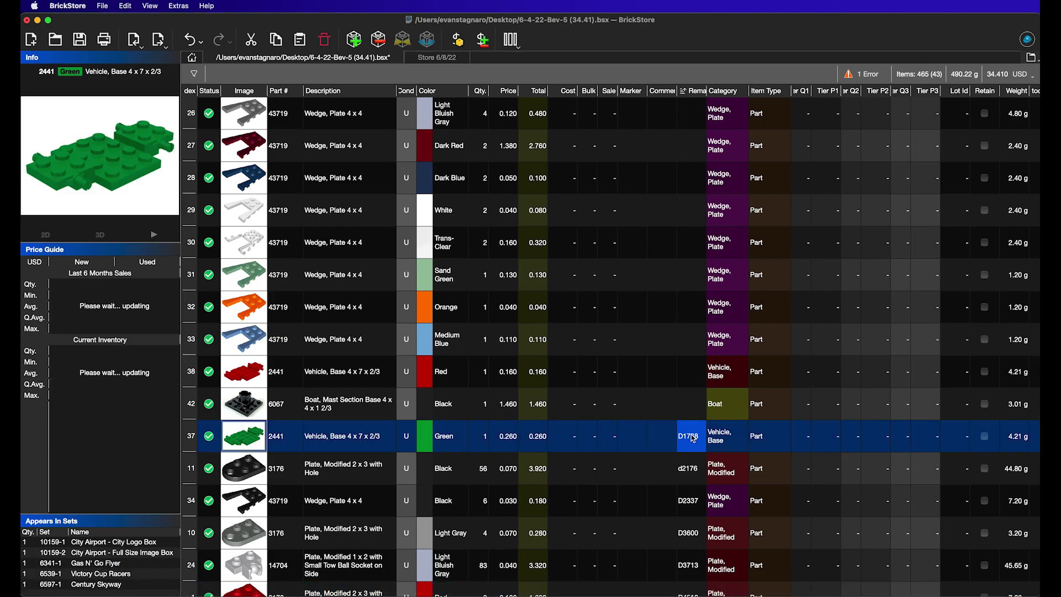
pyautogui.press('super+a')
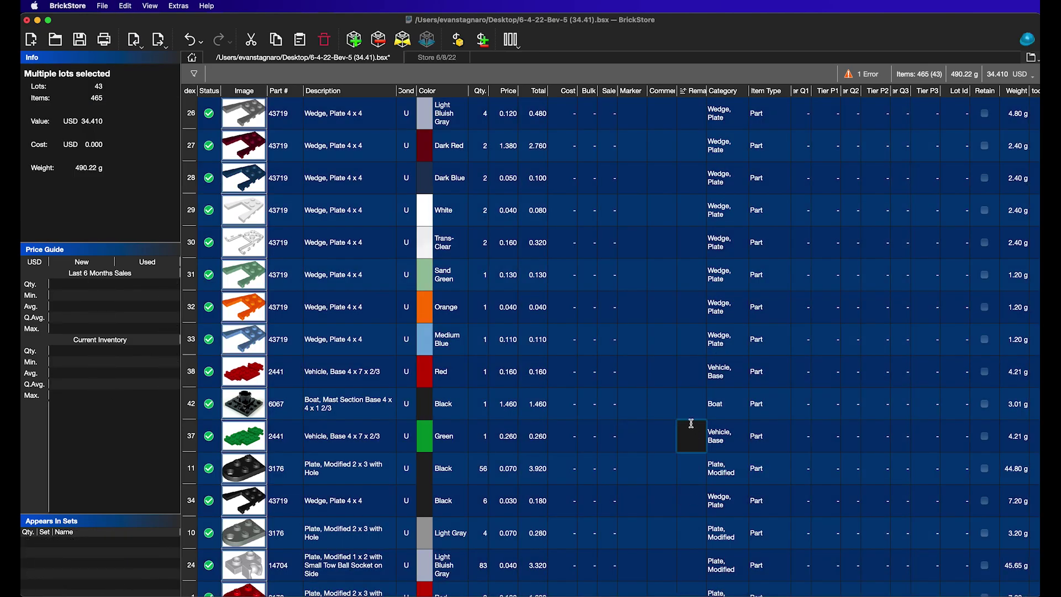
pyautogui.click(691, 418)
pyautogui.scroll(10, 368, 177)
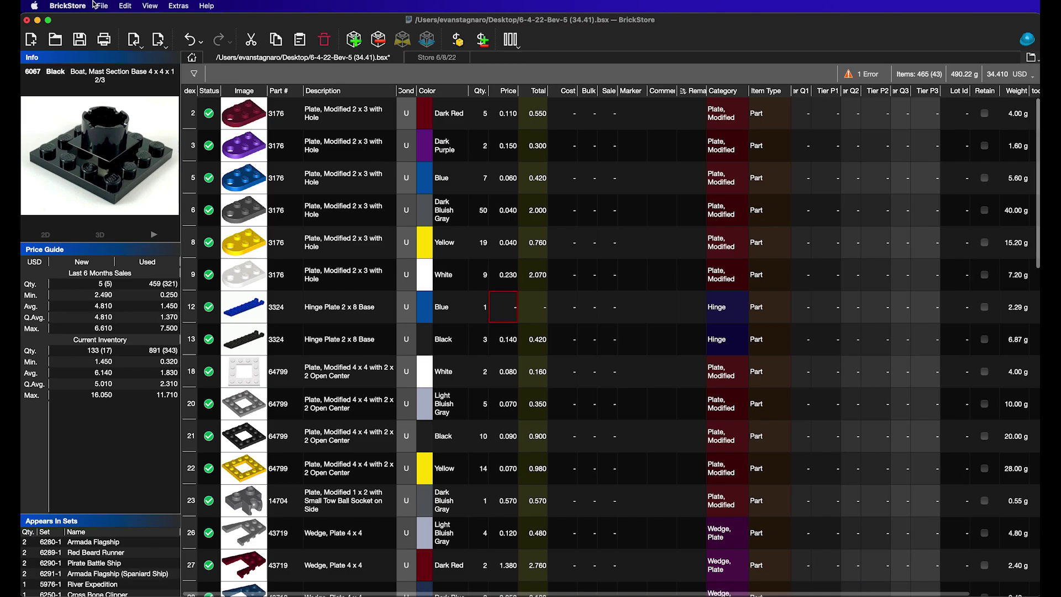
pyautogui.click(125, 6)
pyautogui.click(254, 387)
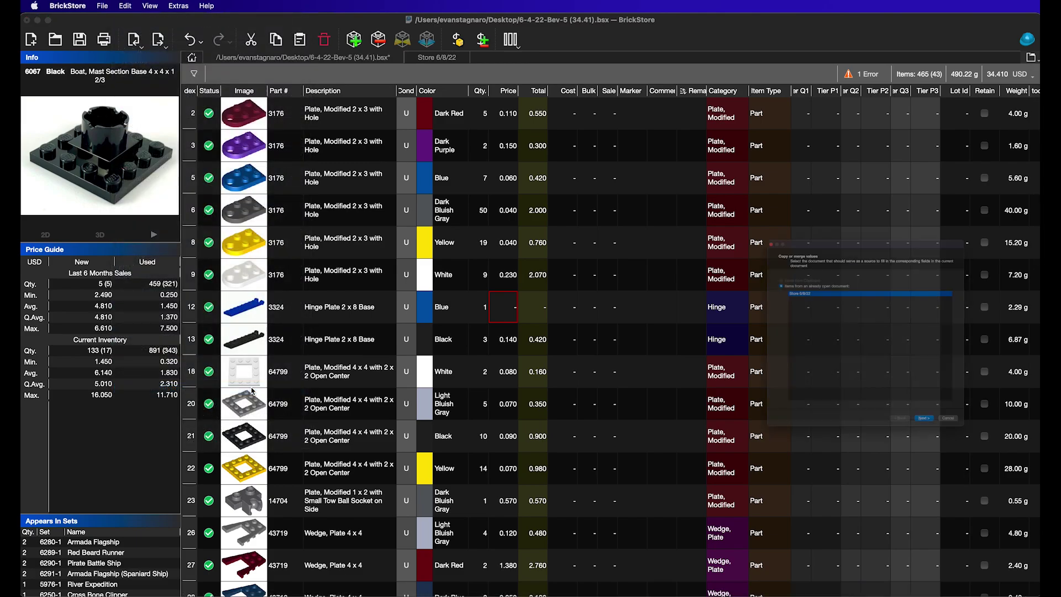
pyautogui.press('Escape')
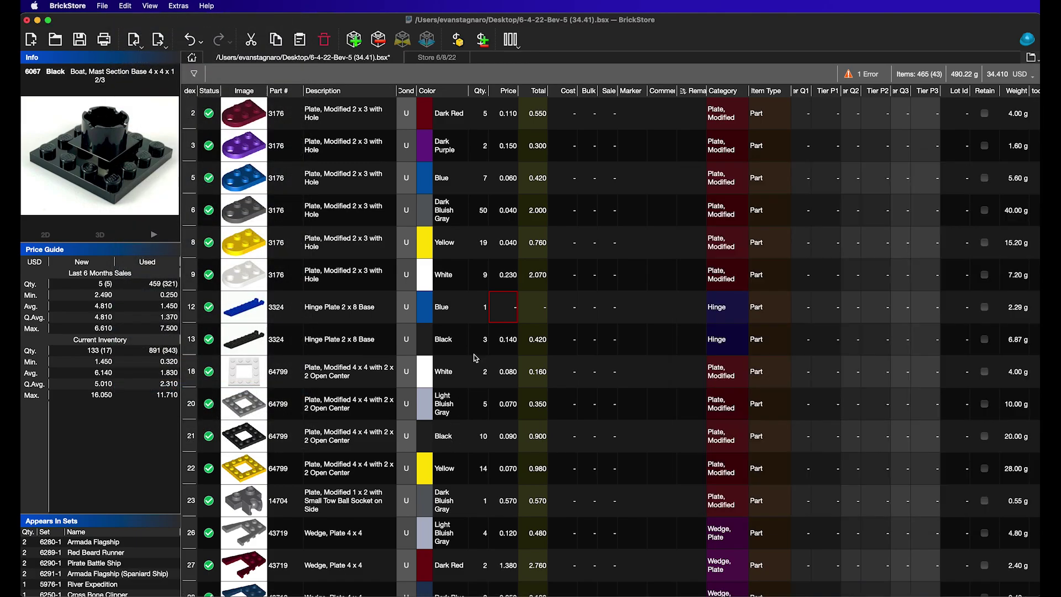
pyautogui.scroll(-10, 561, 301)
pyautogui.scroll(-5, 705, 258)
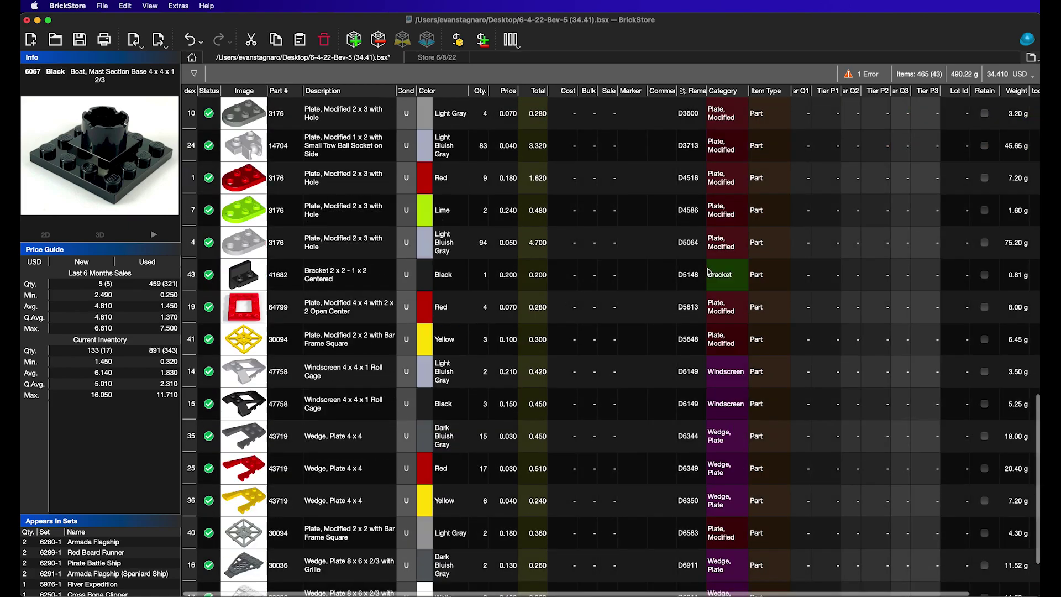